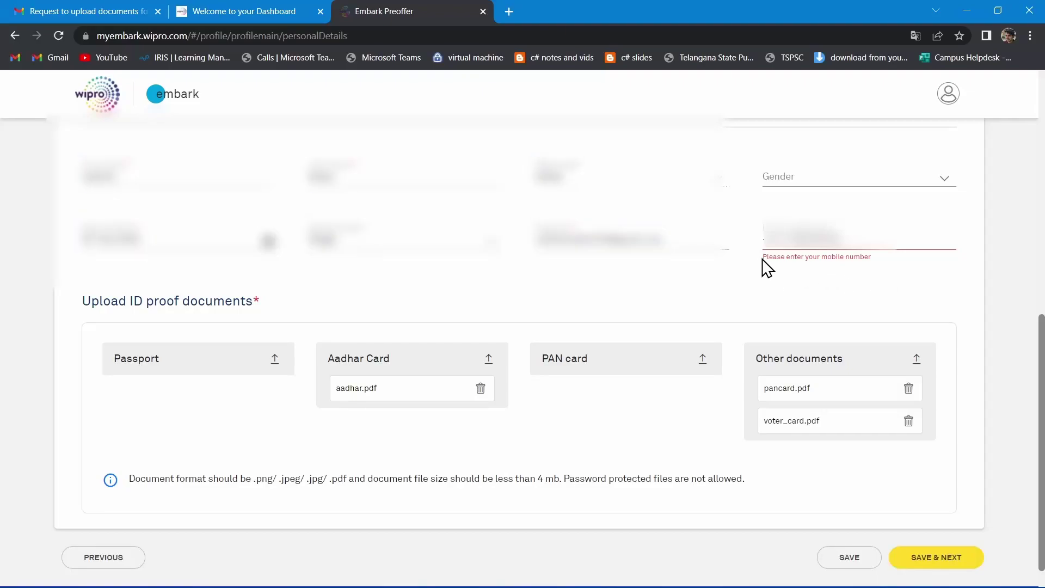
Step: Highlight the mobile number error text, then close the Embark Preoffer tab
mouse_move(766, 267)
mouse_down()
mouse_move(879, 274)
mouse_move(834, 257)
mouse_move(763, 265)
mouse_move(773, 272)
mouse_up()
click(812, 263)
drag(881, 270, 779, 271)
click(775, 271)
key(ctrl+w)
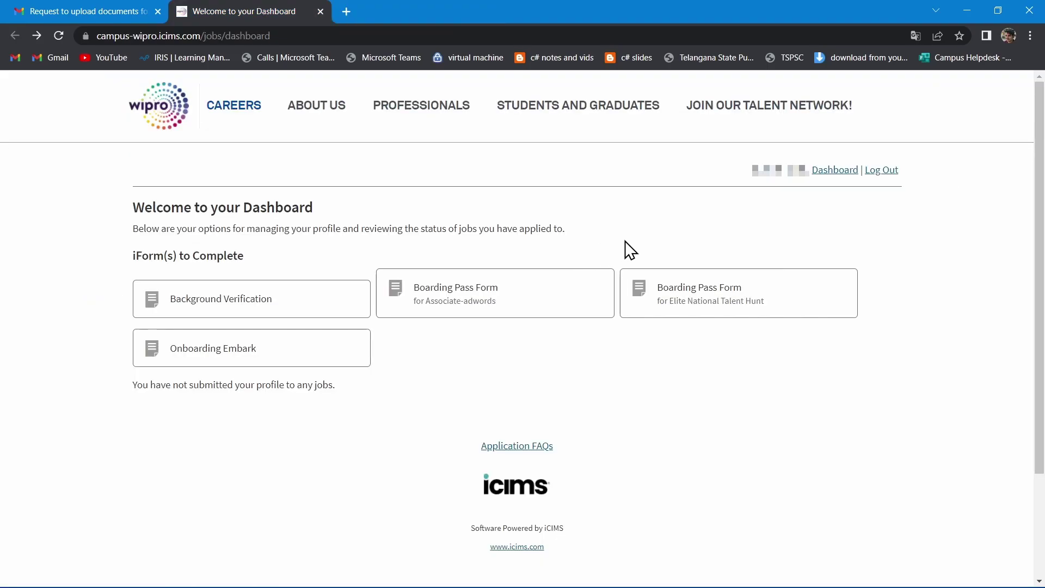
Step: Open Background Verification, scroll past the Letter of Authorization, and continue to the Personal details fields
click(248, 294)
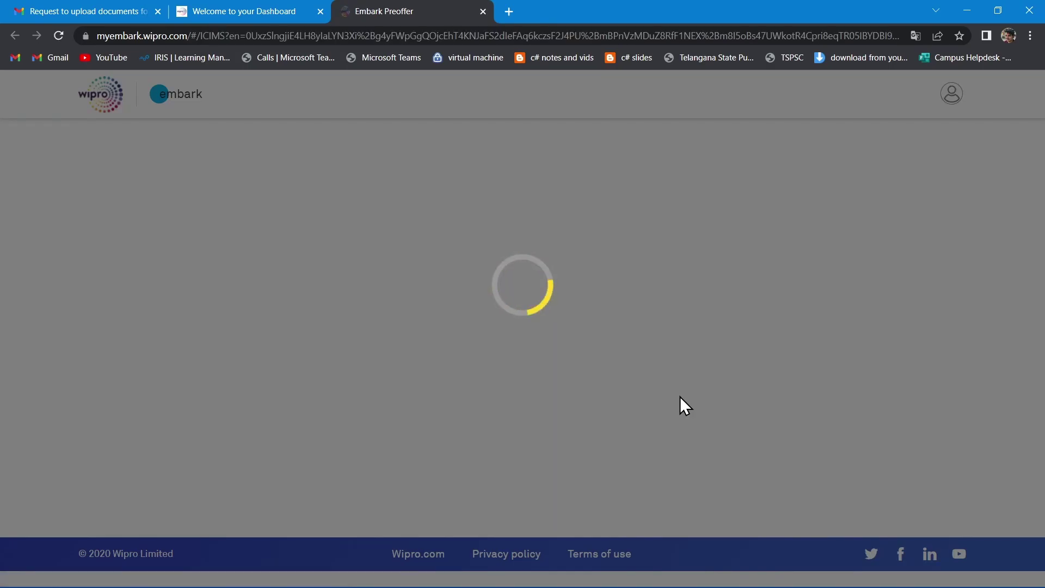
scroll(680, 396, down, 5)
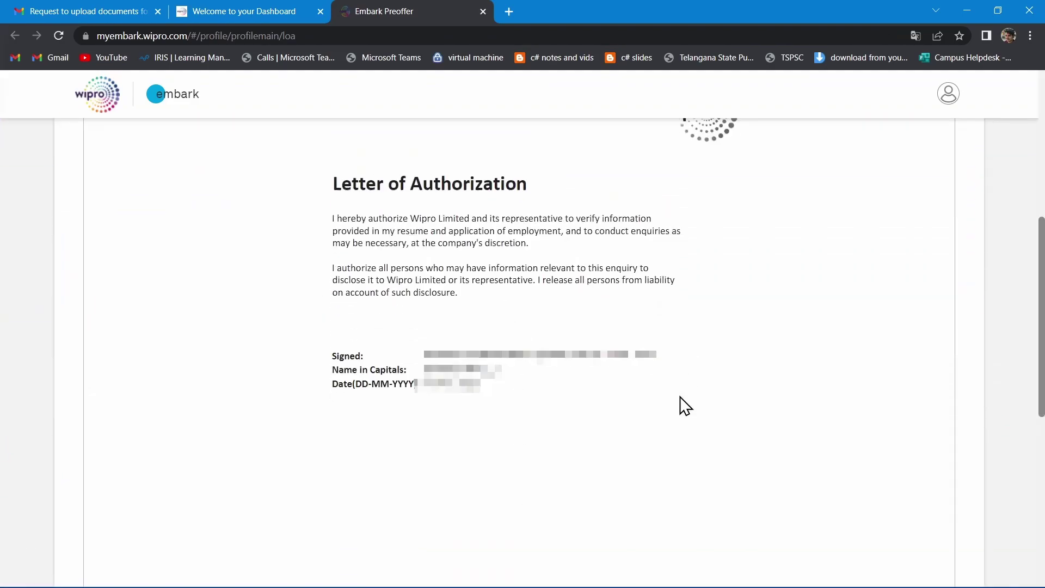
scroll(680, 396, down, 5)
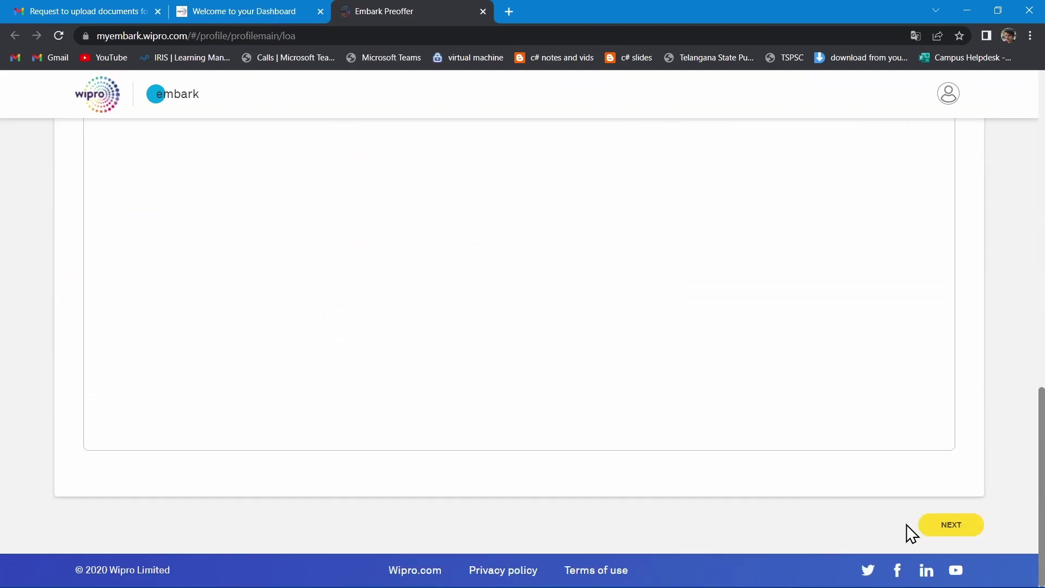
click(960, 534)
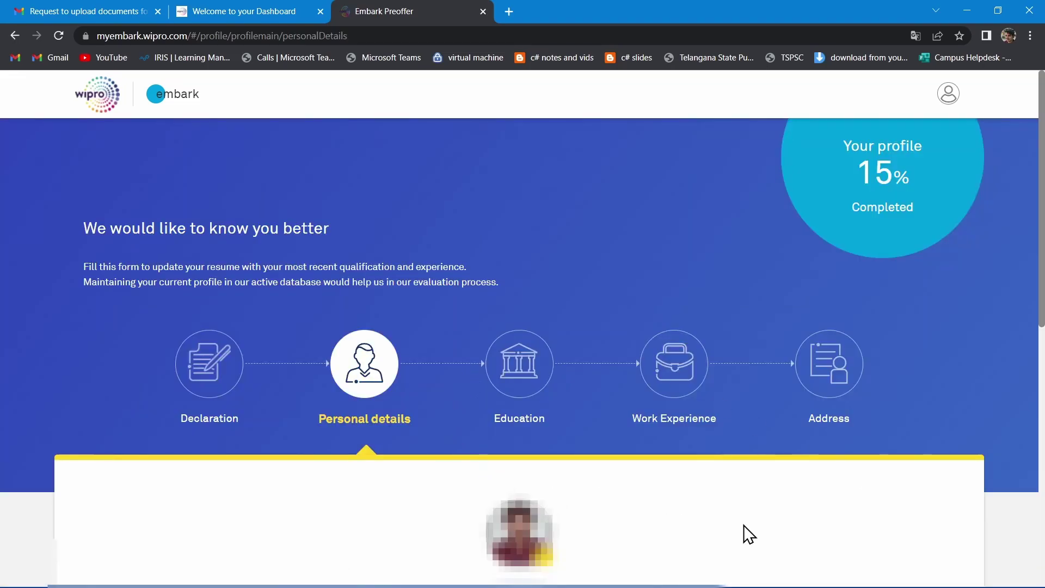
scroll(743, 525, down, 6)
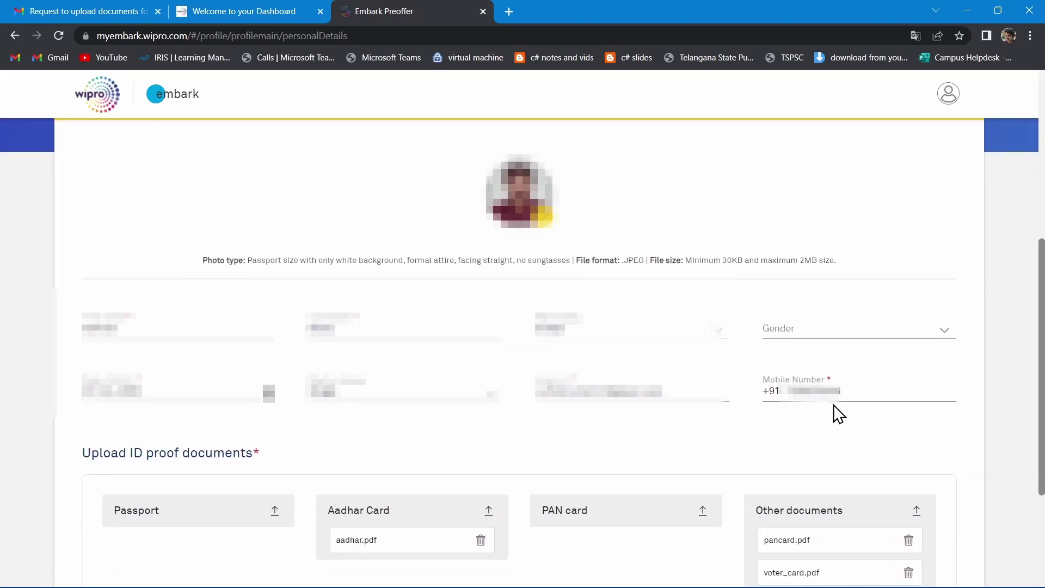
scroll(811, 435, down, 2)
scroll(792, 452, down, 2)
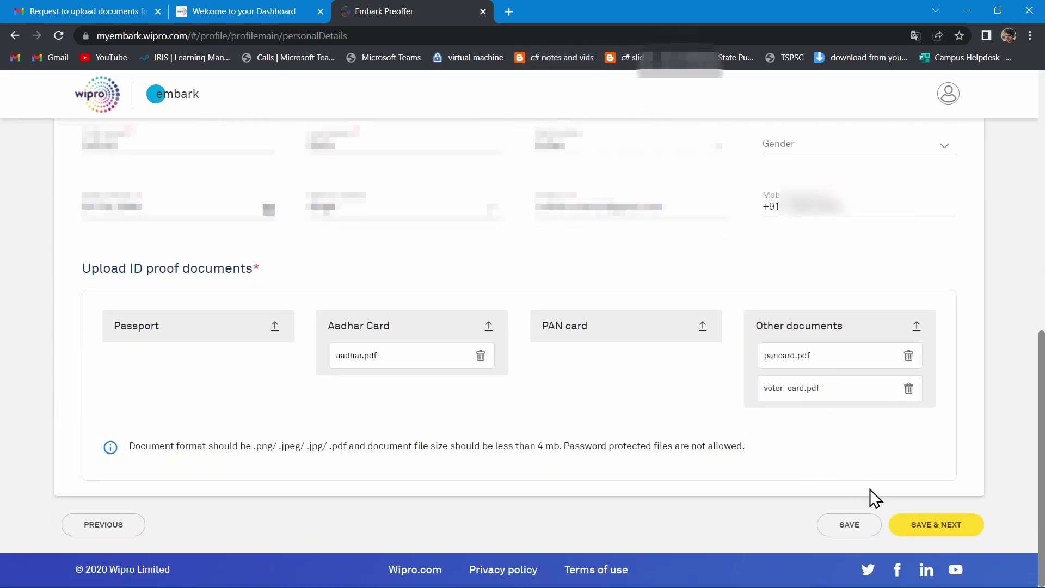
Step: Try saving the personal details and dismiss the 'Please enter mandatory fields' alert
click(922, 521)
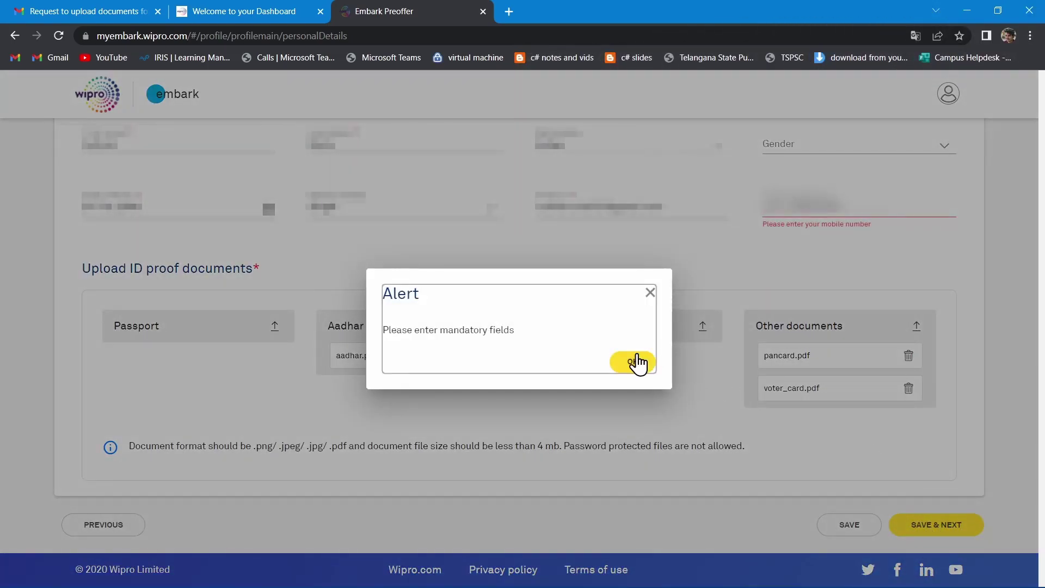
click(635, 363)
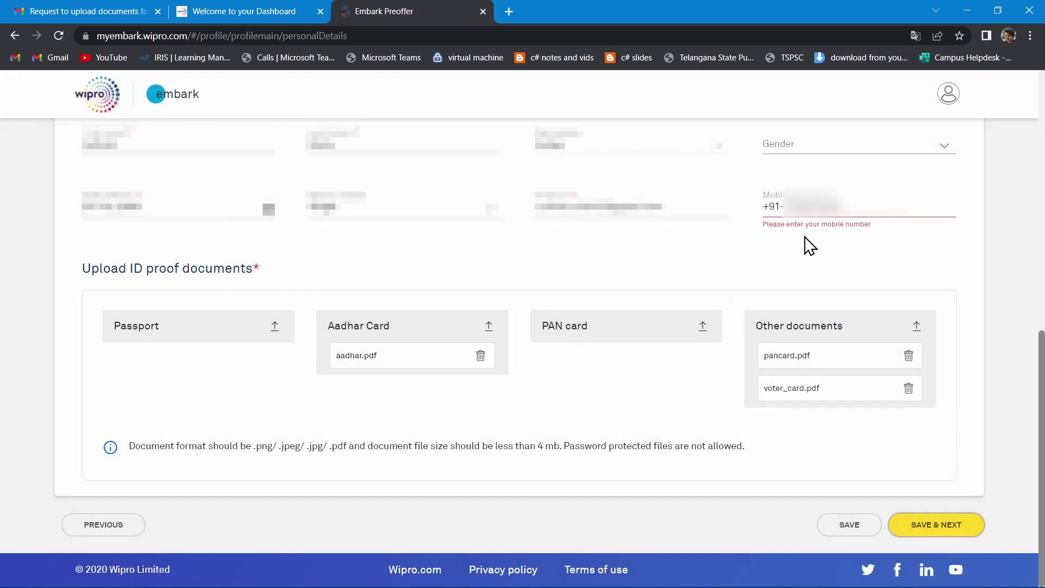
scroll(815, 239, up, 1)
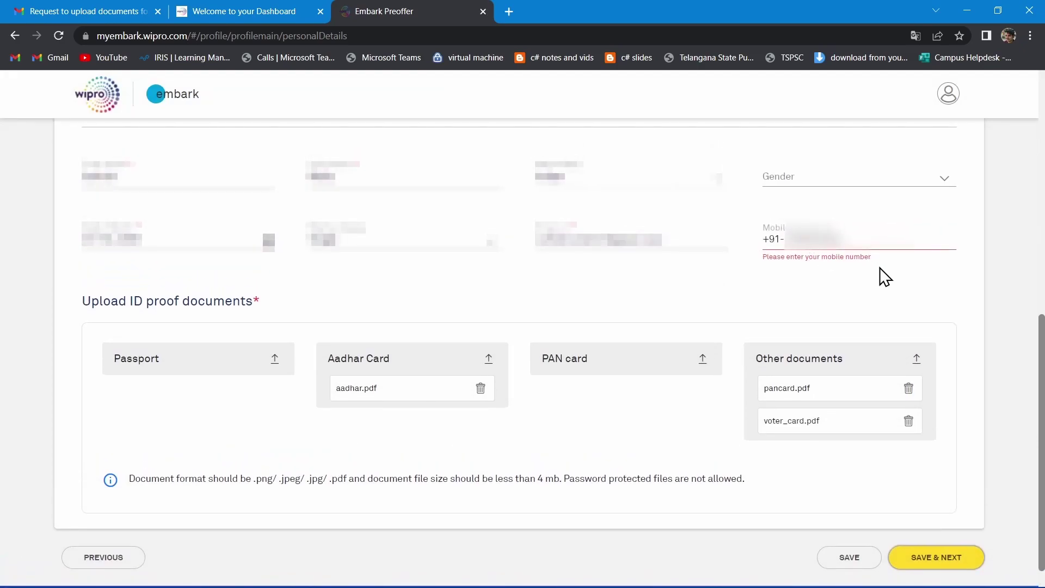
Step: Highlight and review the 'Please enter your mobile number' error
drag(795, 279, 766, 272)
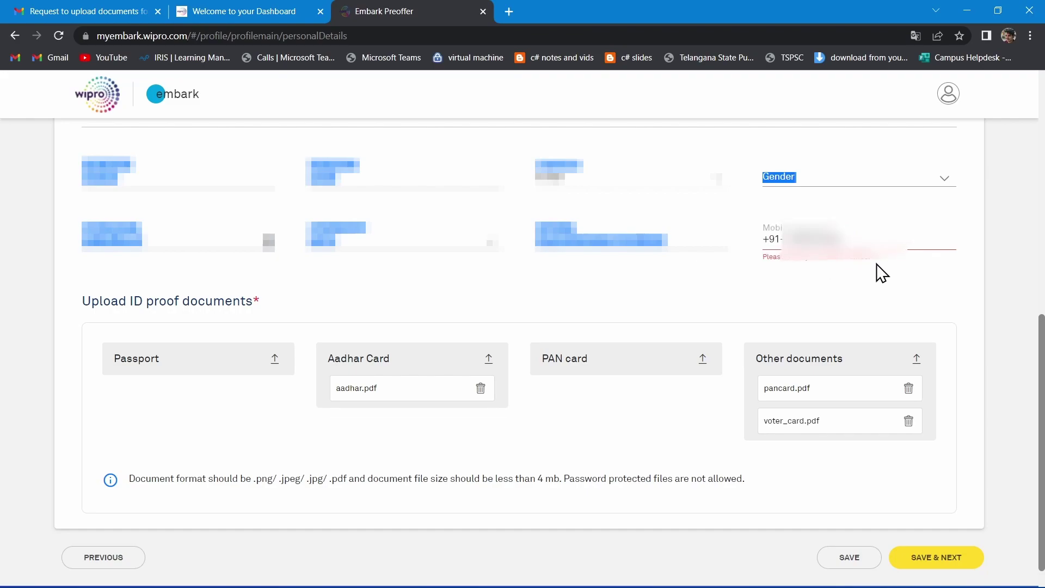
drag(880, 272, 762, 261)
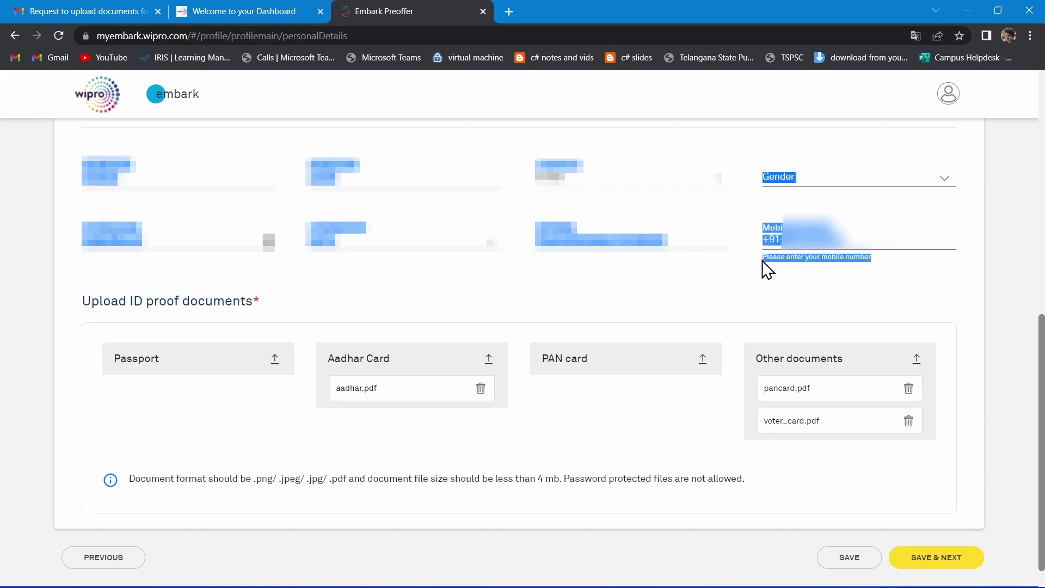
click(763, 263)
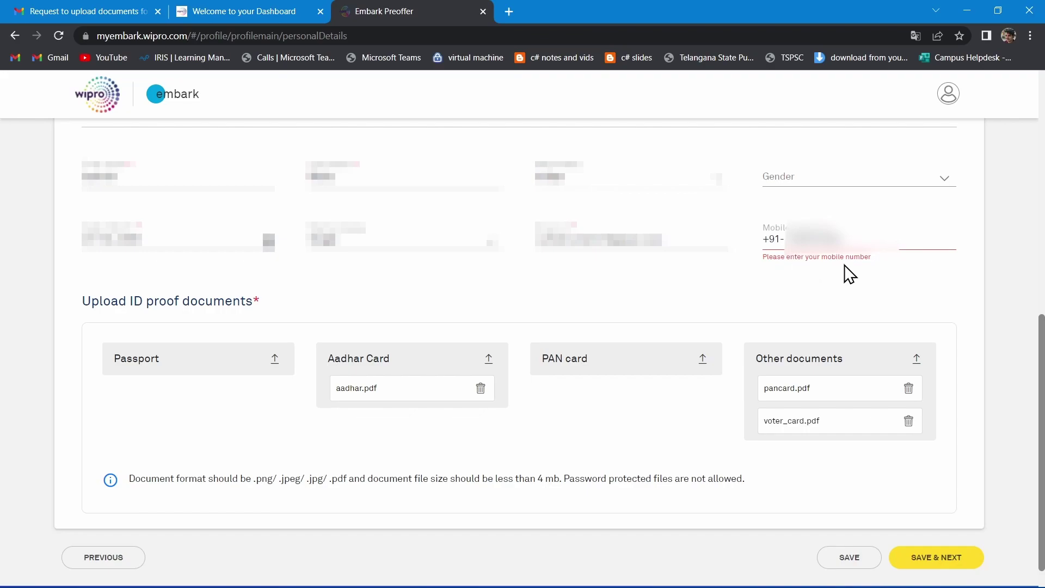
drag(880, 273, 775, 263)
click(776, 266)
click(782, 276)
Step: Inspect the page and use the element picker on the Mobile Number input to reveal its markup
right_click(600, 292)
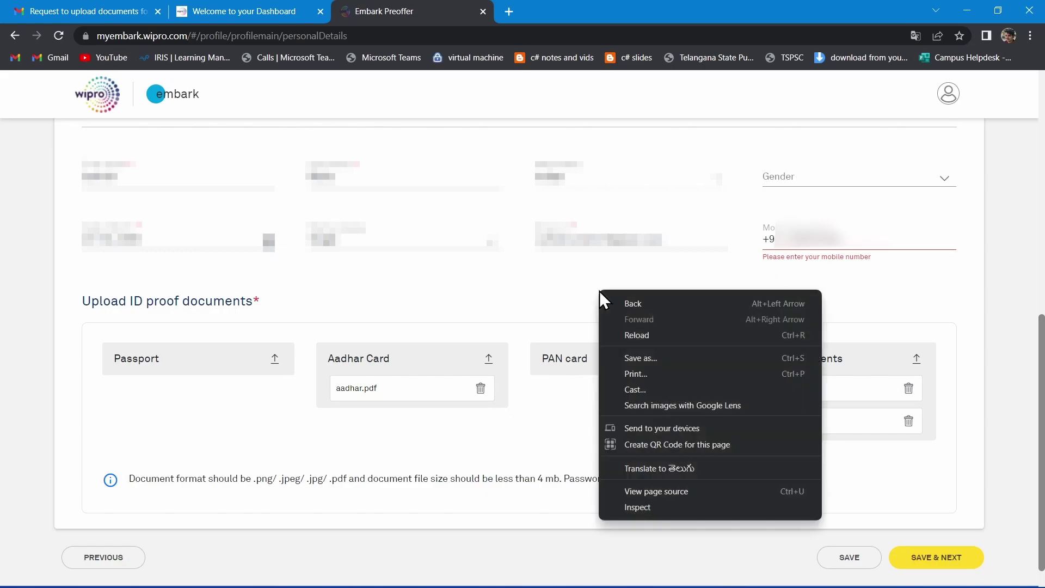
click(628, 505)
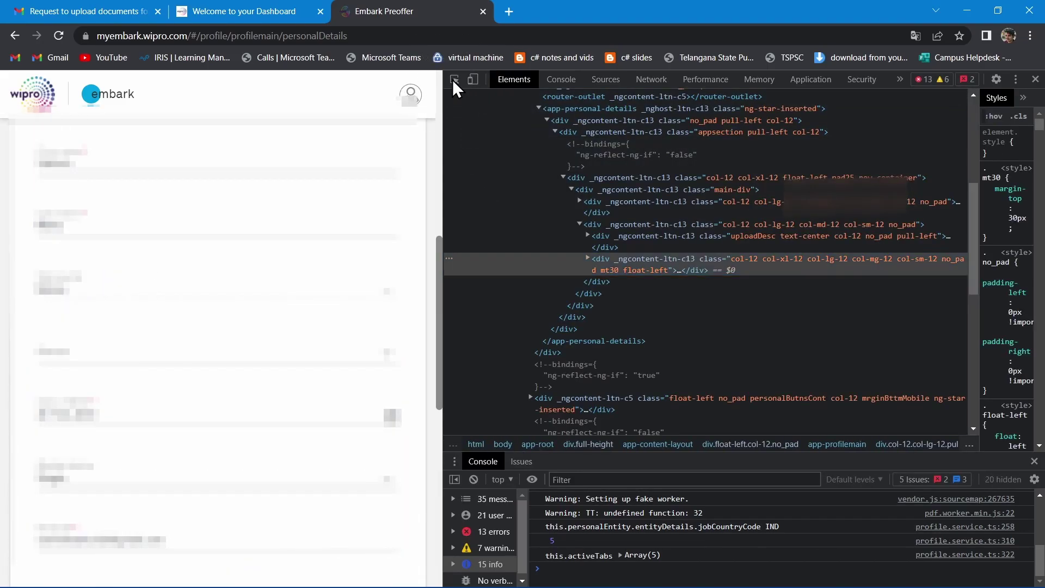
click(450, 79)
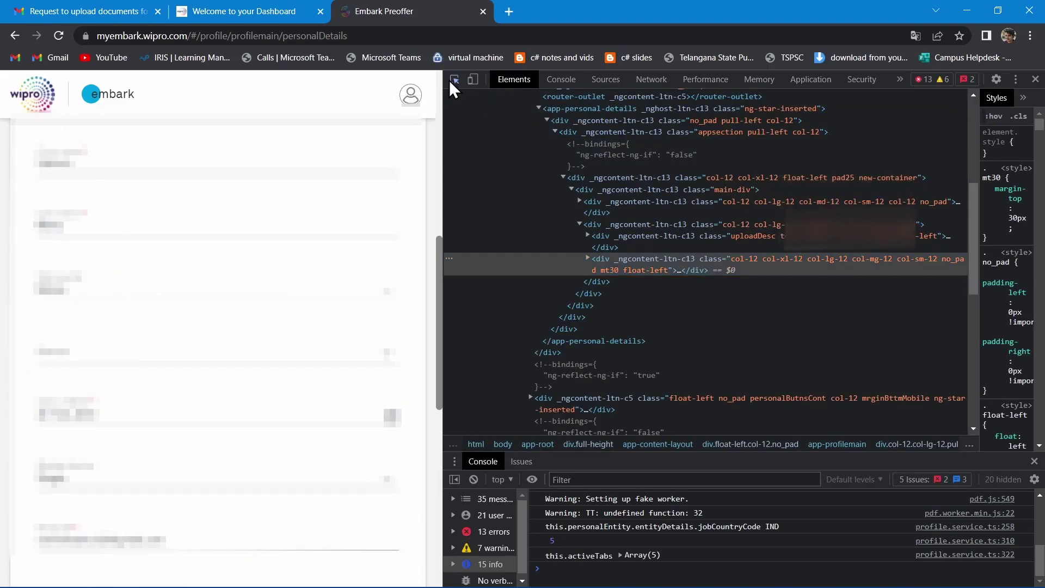
scroll(414, 339, down, 4)
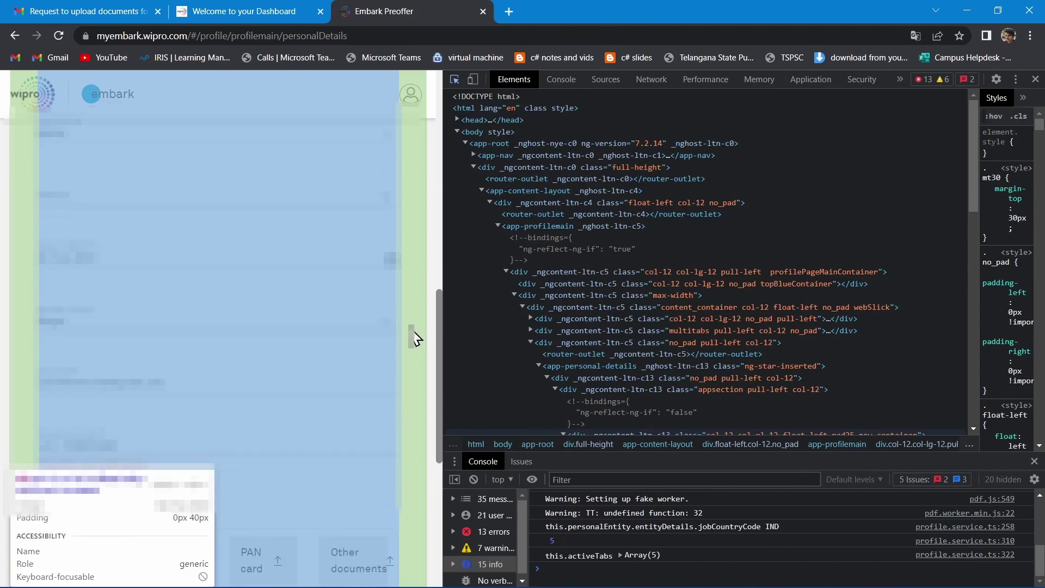
click(163, 411)
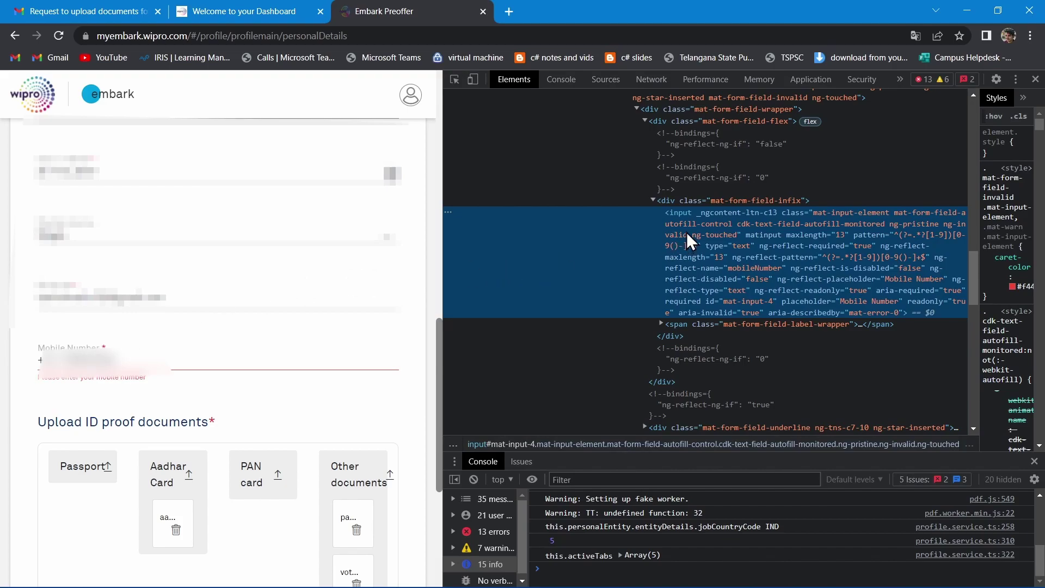
Step: Open the selected Mobile Number input node with Edit as HTML
right_click(671, 221)
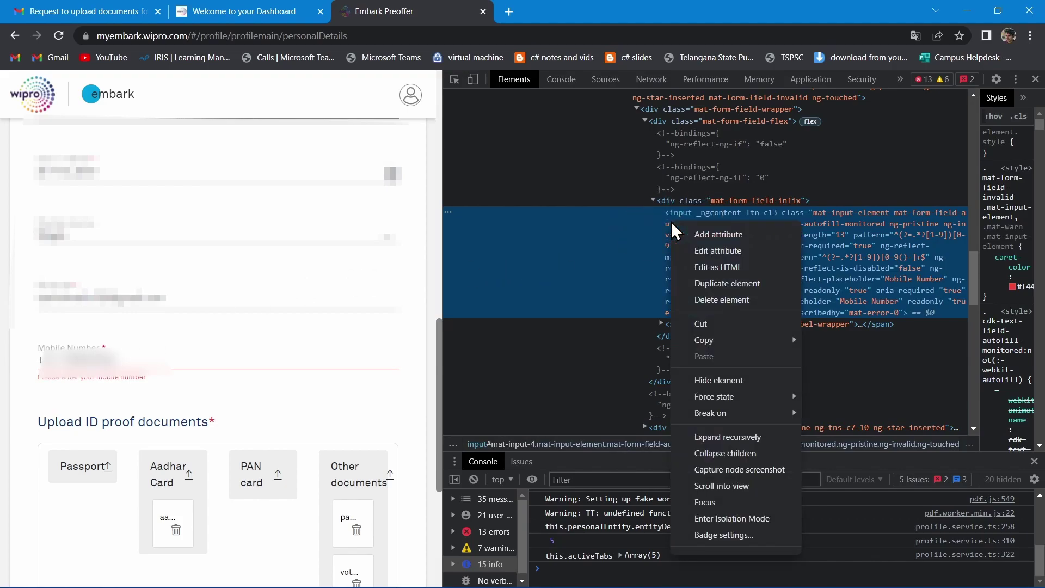
click(709, 266)
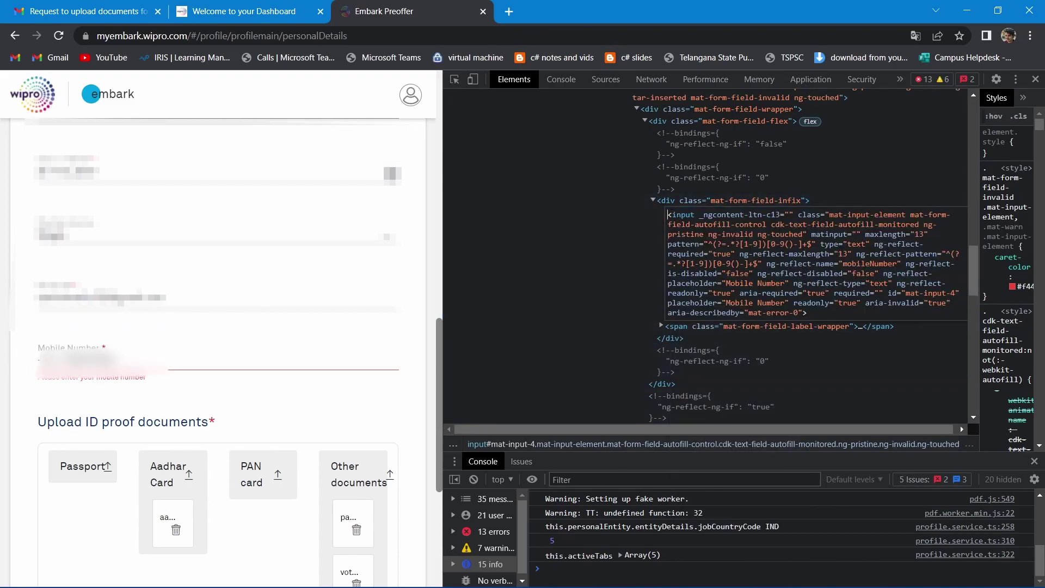
Step: Copy the markup from code.txt and paste it over the Mobile Number input's HTML
mouse_move(570, 579)
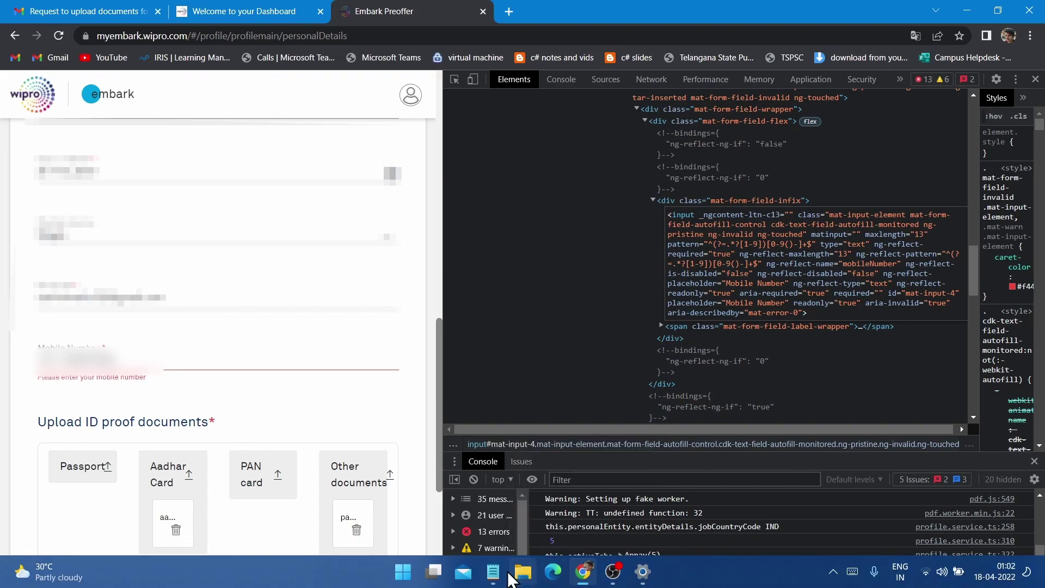
click(491, 573)
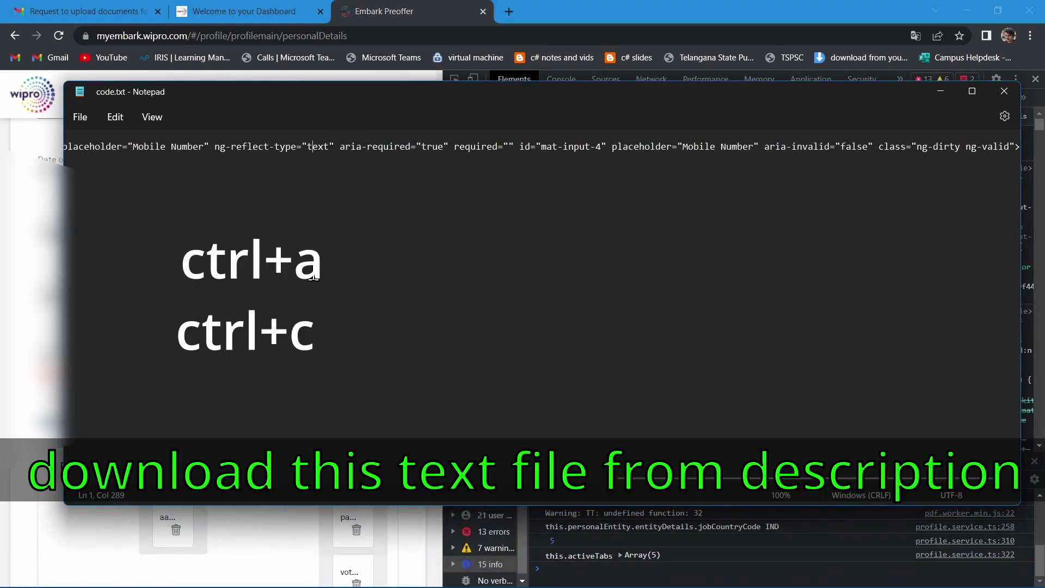
key(ctrl+a)
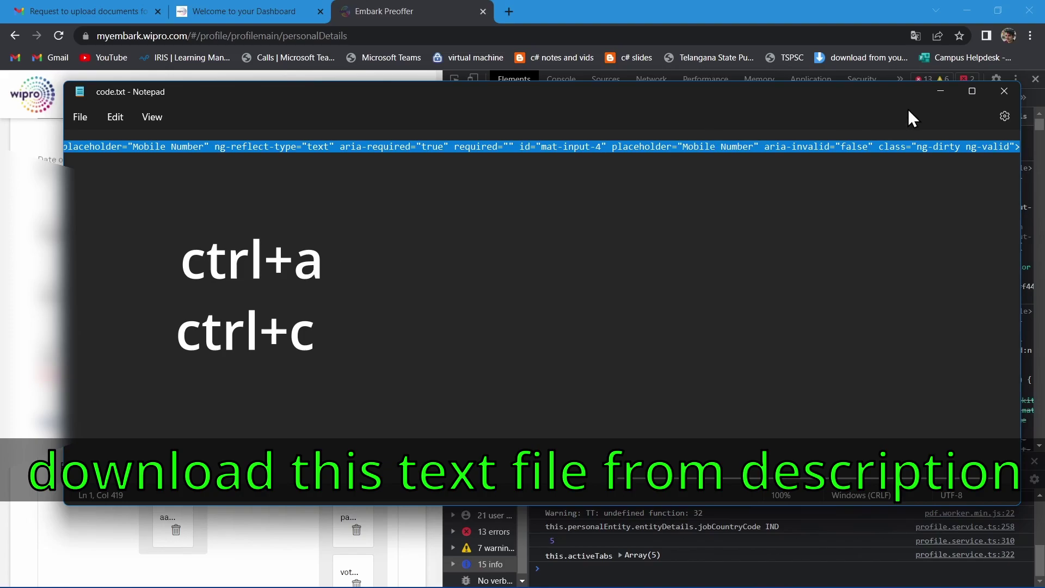
click(935, 97)
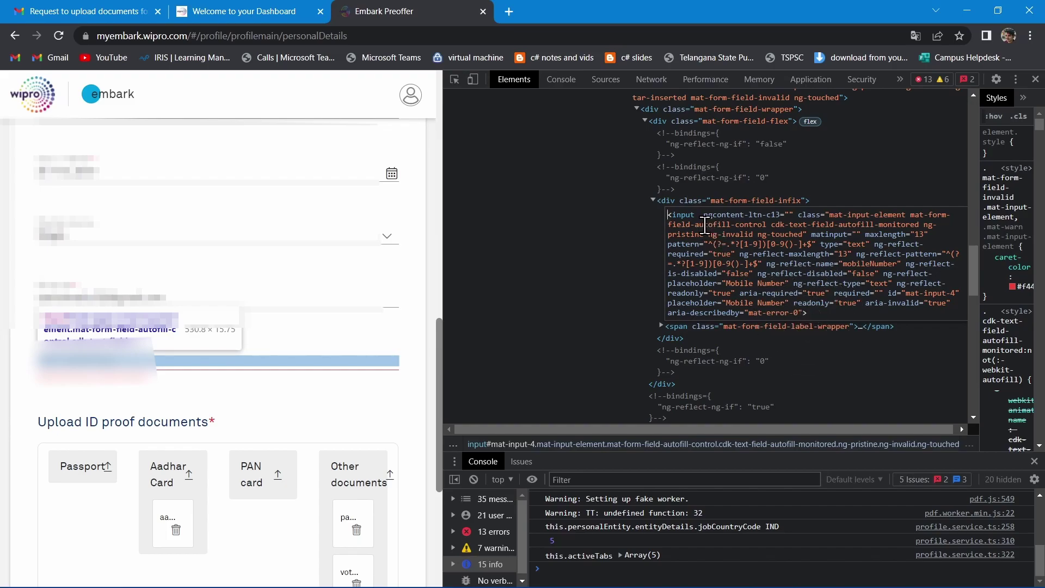
drag(667, 214, 819, 313)
text(<input _ngcontent-fcj-c13="" matinput="" maxlength="13" pattern="^(?=.*?[1-9])[0-9()-]+$" type="text" ng-reflect-required="true" ng-reflect-maxlength="13" ng-reflect-pattern="^(?=.*?[1-9])[0-9()-]+$" ng-reflect-name="mobileNumber" ng-reflect-placeholder="Mobile Number" ng-reflect-type="text" aria-required="true" required="" id="mat-input-4" placeholder="Mobile Number" aria-invalid="false" class="ng-dirty ng-valid">)
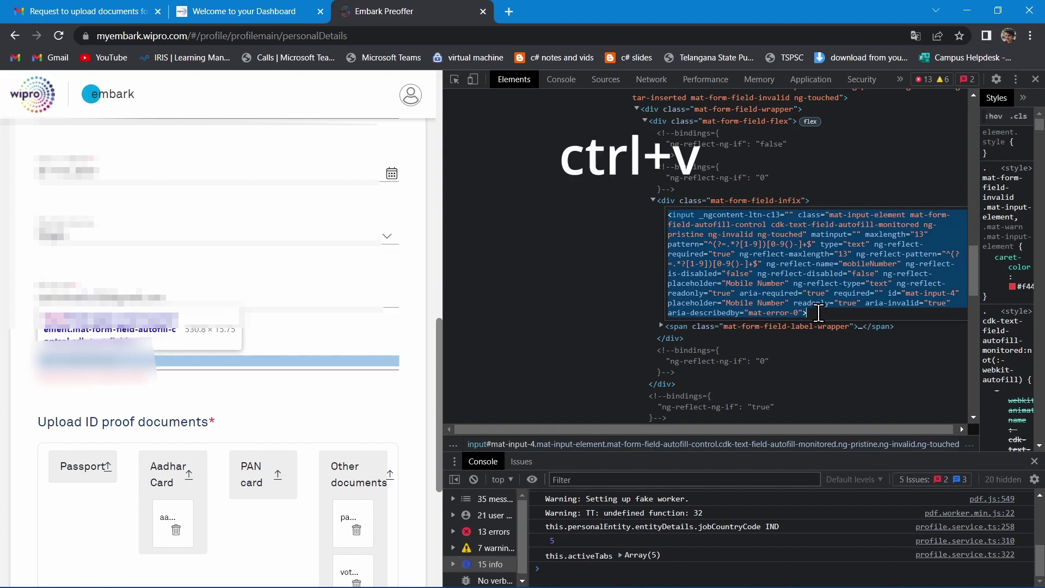
Step: Commit the edited HTML and enter a zero-prefixed mobile number, after testing 073 and 0123456
click(577, 242)
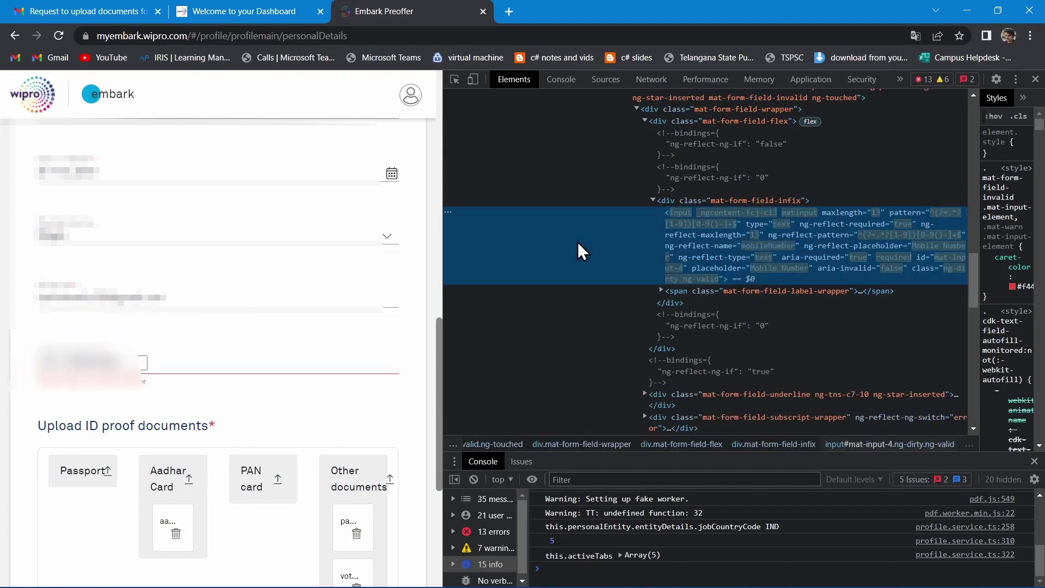
click(139, 360)
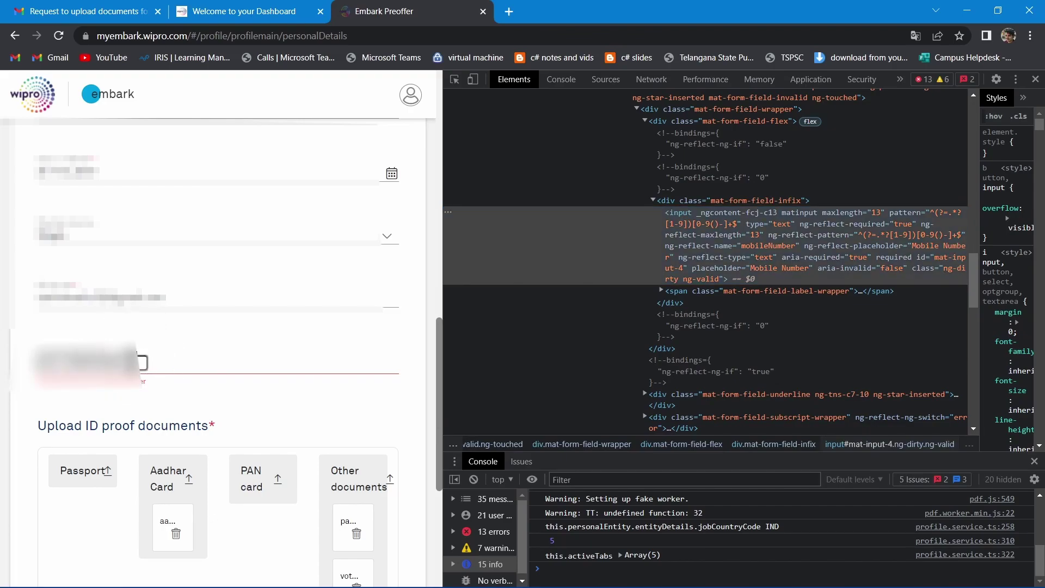
key(BackSpace)
key(BackSpace)
key(BackSpace)
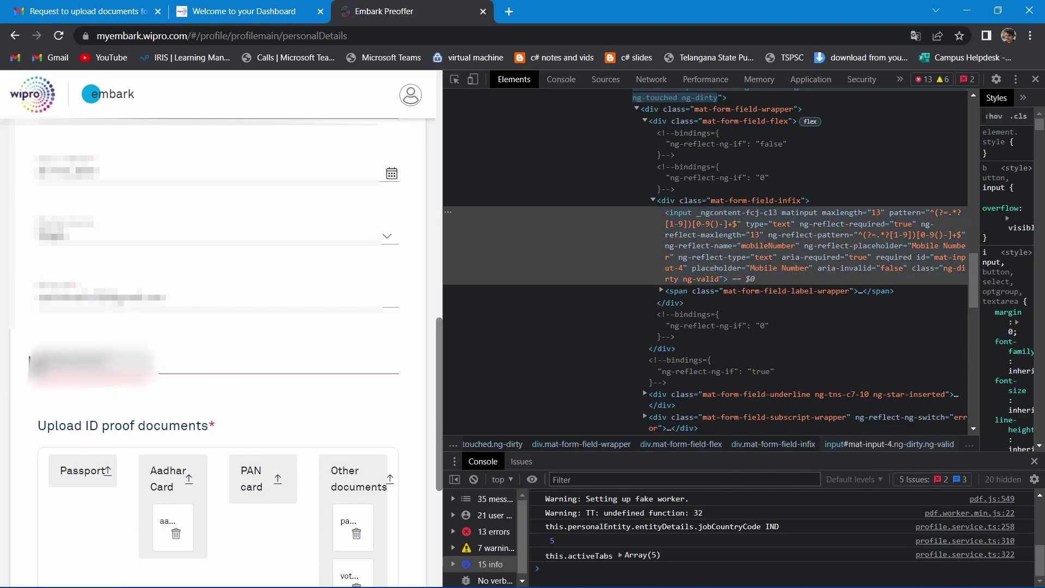
text(07)
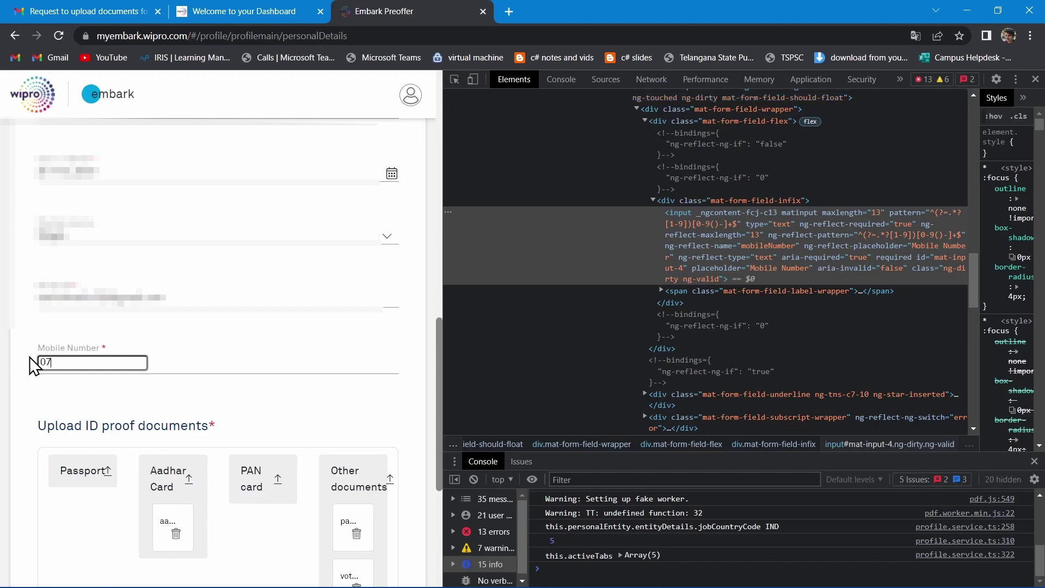
text(3)
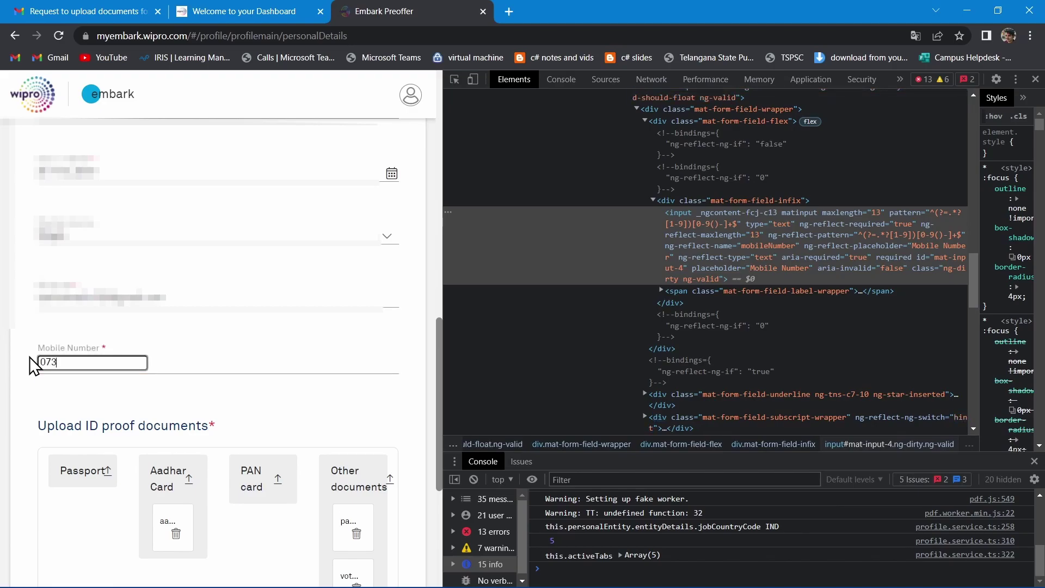
key(BackSpace)
key(BackSpace)
key(BackSpace)
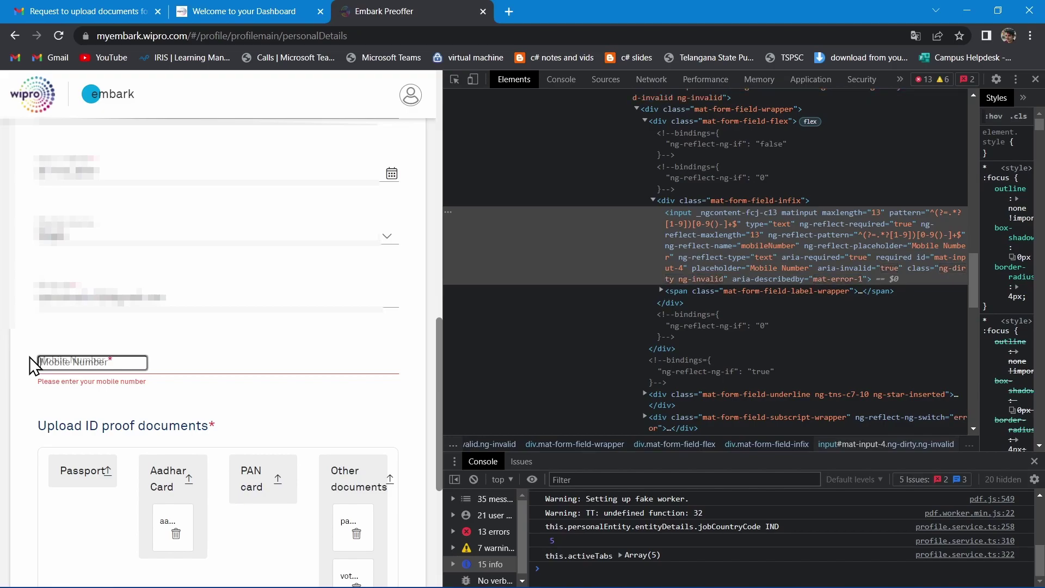
text(0123)
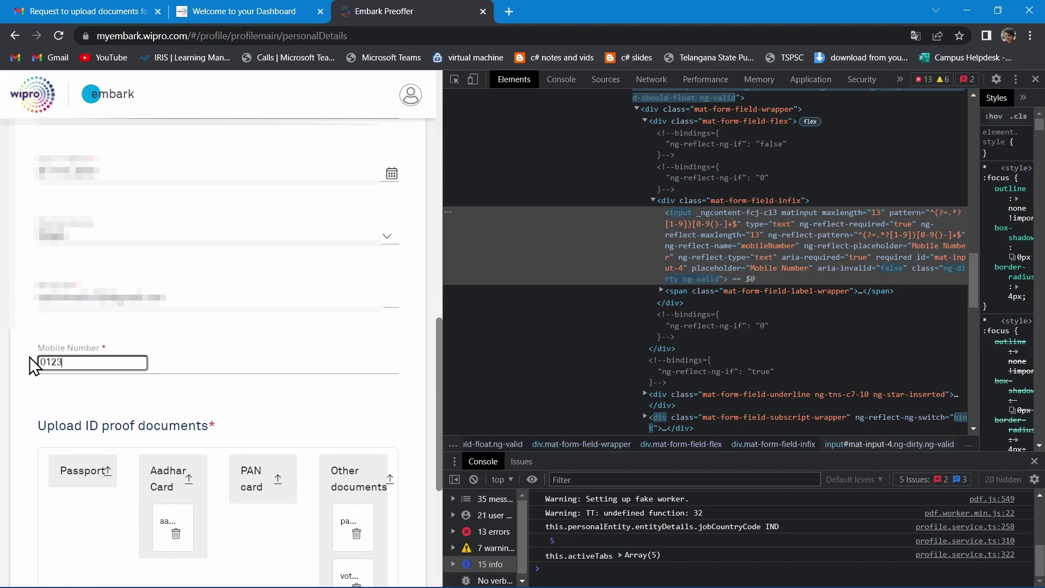
text(456)
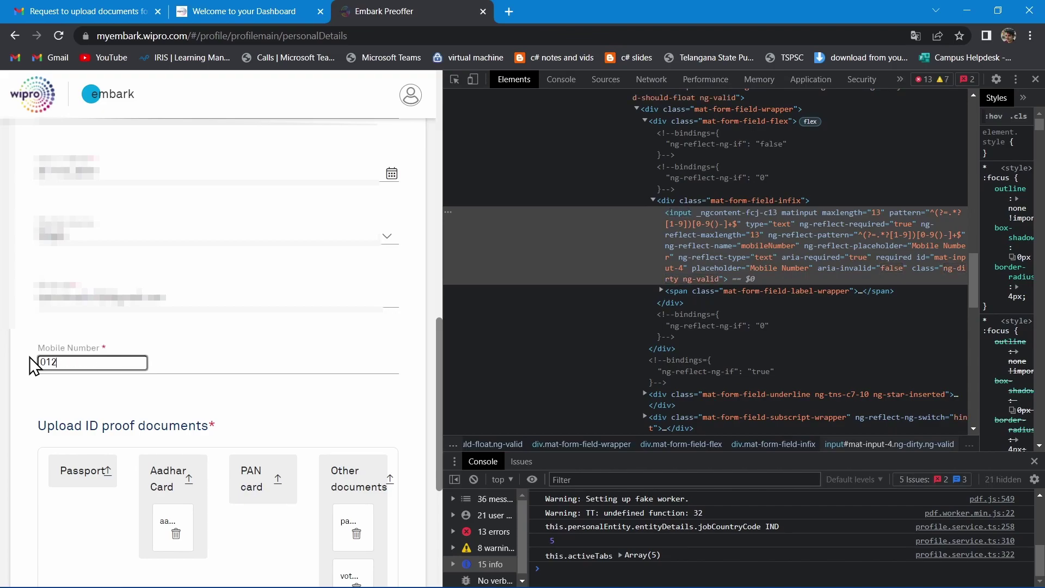
key(BackSpace)
key(BackSpace)
key(BackSpace)
text(e)
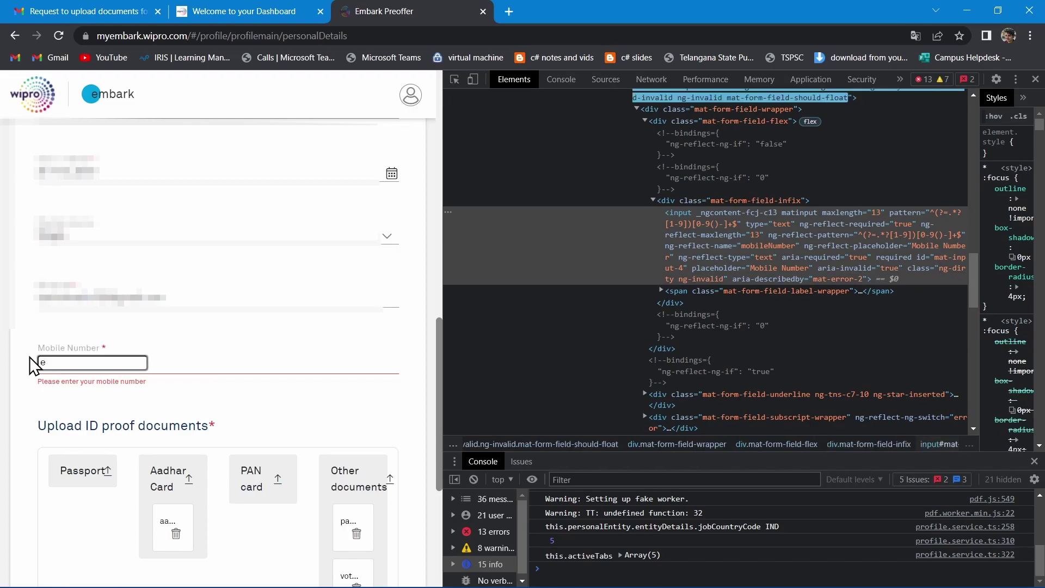
key(BackSpace)
text(0)
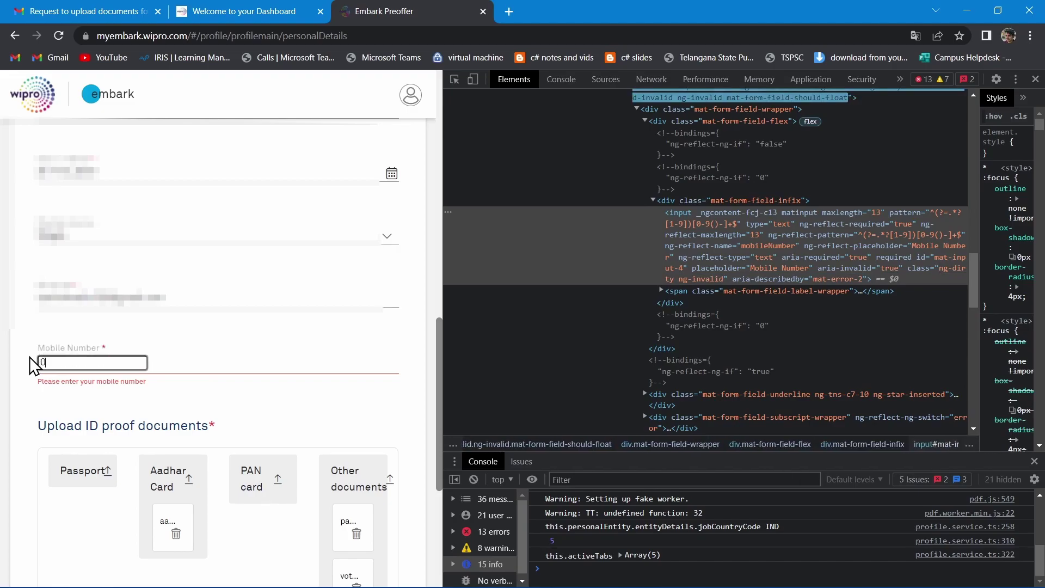
key(ctrl+v)
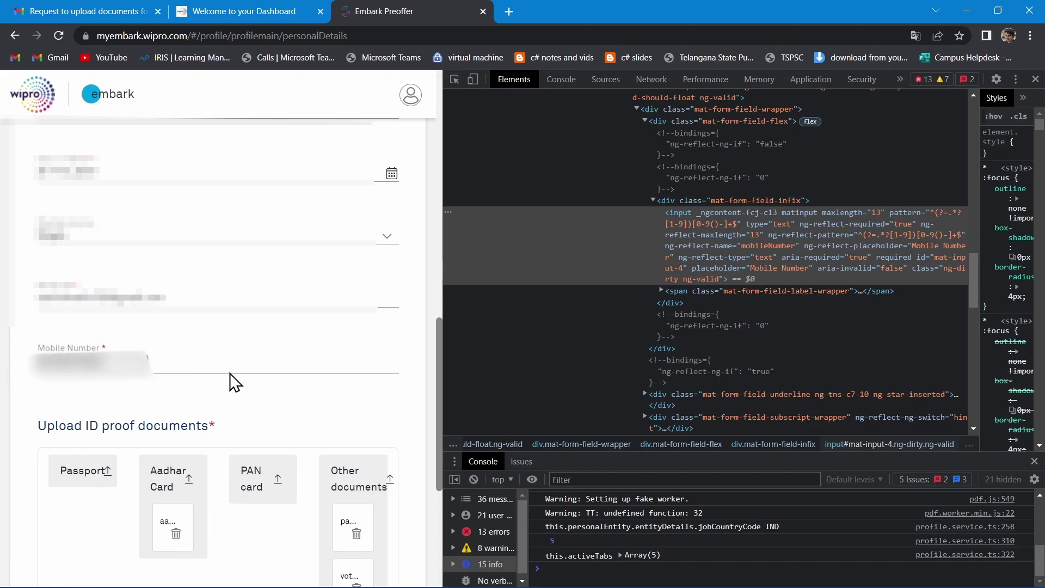
Step: Close DevTools, recheck the mobile number, and save with SAVE & NEXT
click(1034, 80)
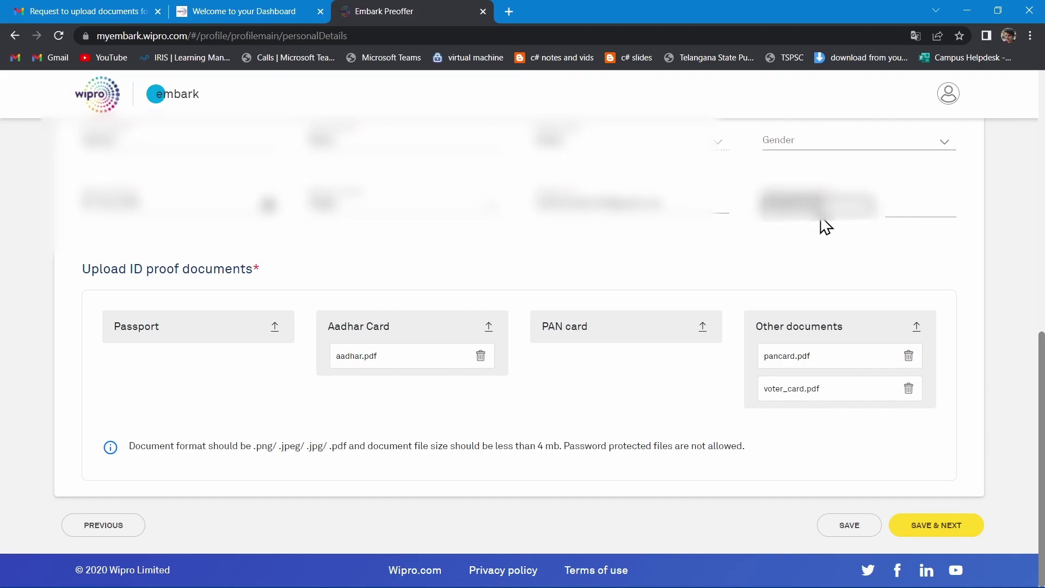
click(922, 526)
click(909, 207)
click(924, 524)
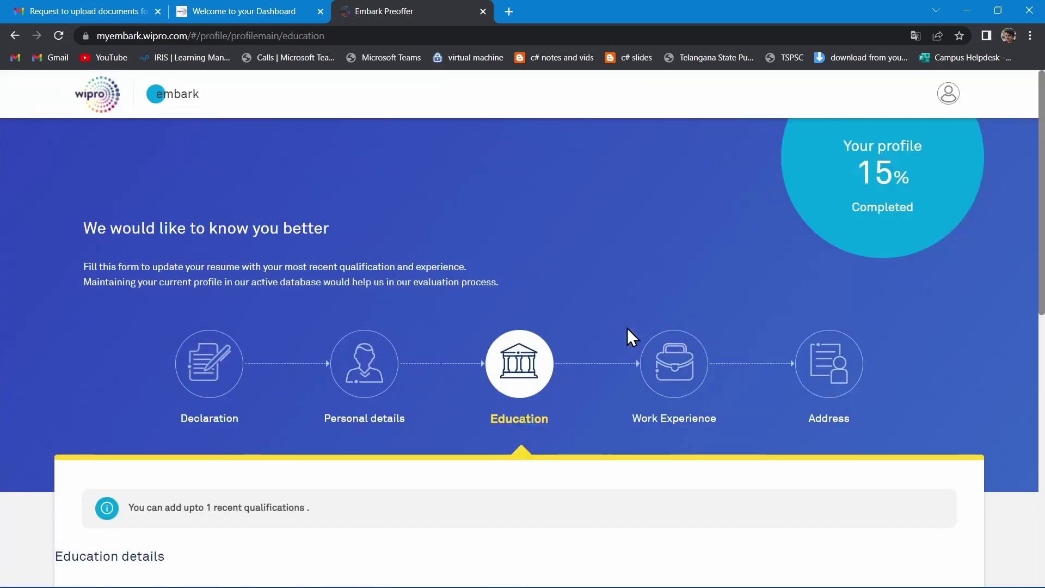
scroll(539, 483, down, 5)
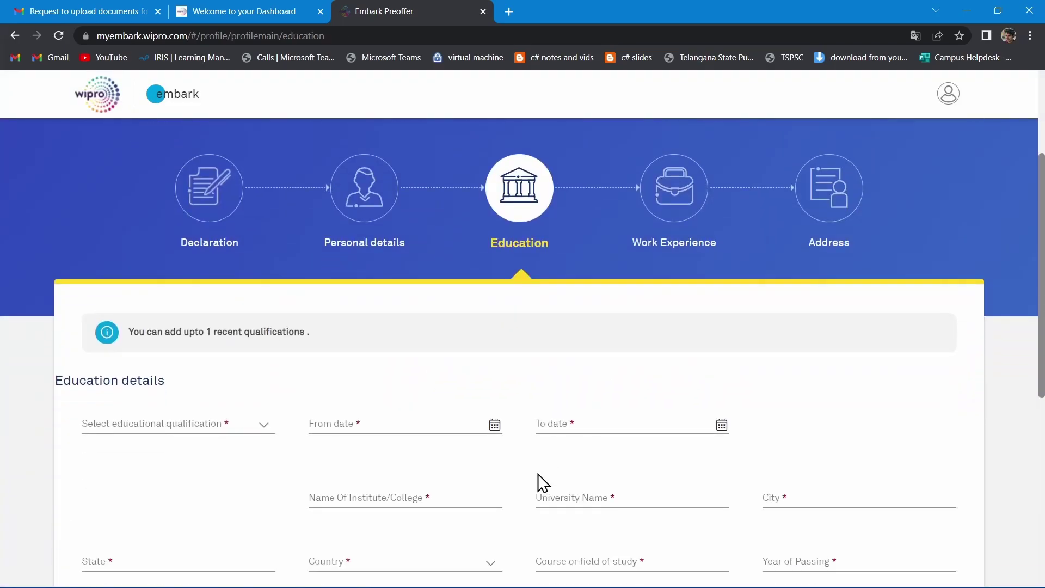
scroll(543, 483, down, 3)
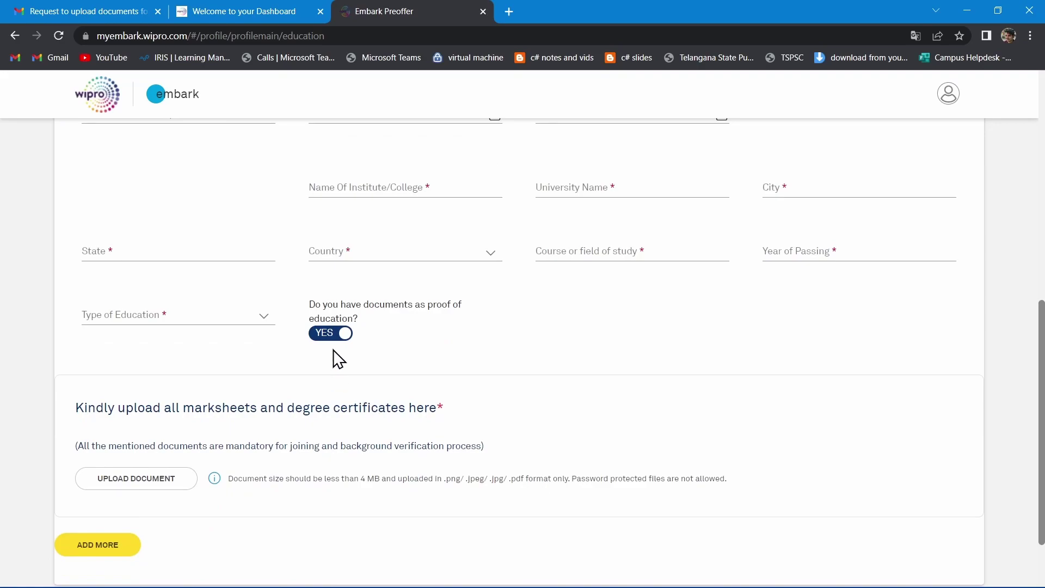
click(333, 336)
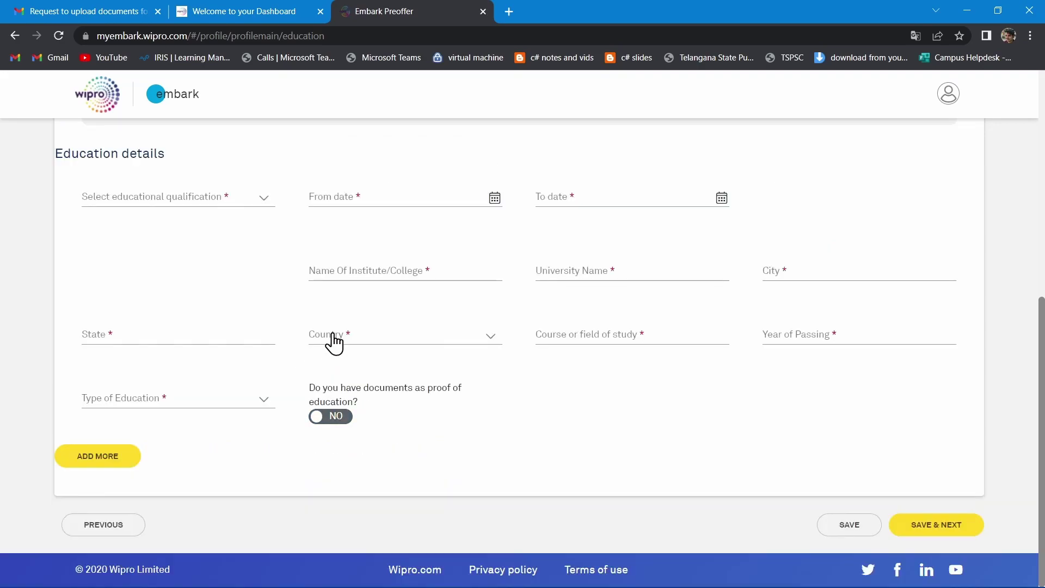
click(330, 420)
scroll(421, 425, down, 2)
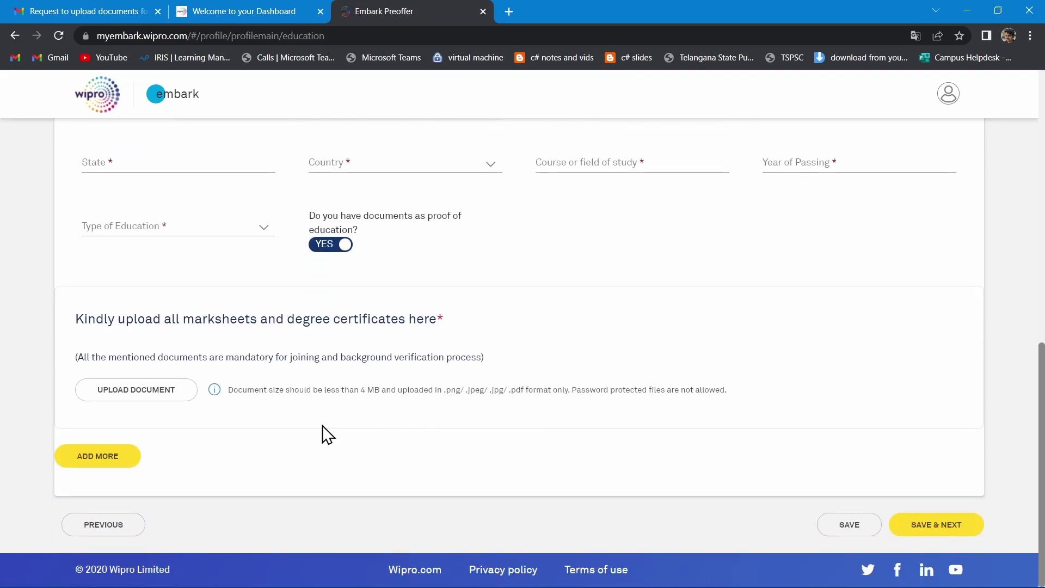
click(121, 455)
scroll(276, 419, down, 5)
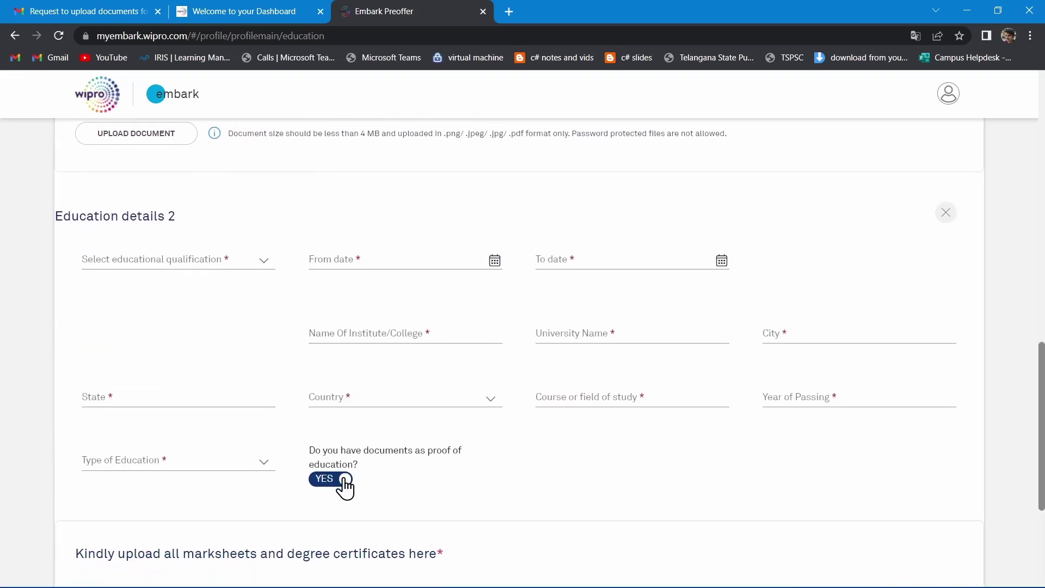
click(344, 480)
click(344, 480)
scroll(451, 495, down, 4)
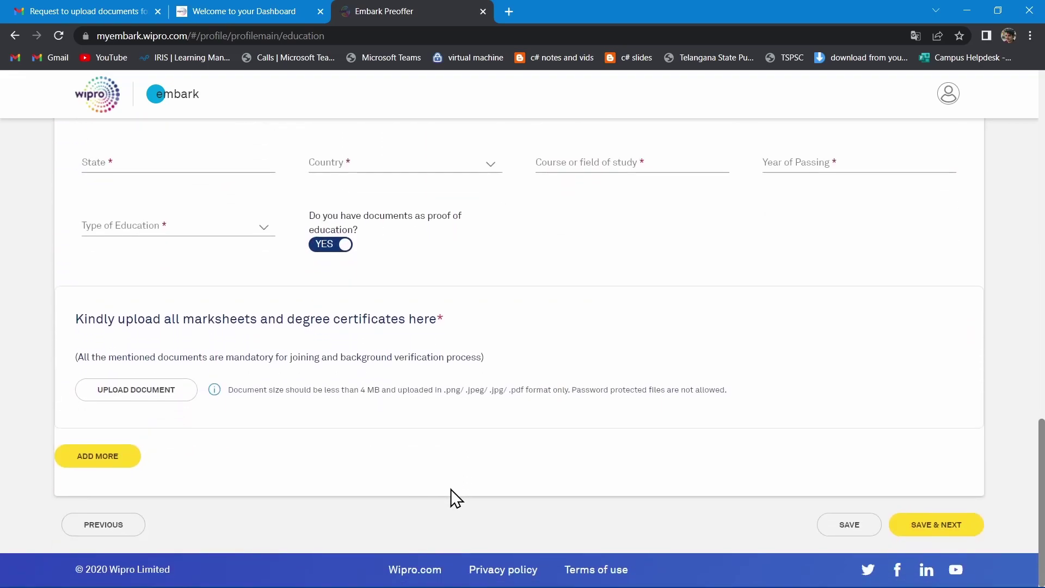
click(913, 526)
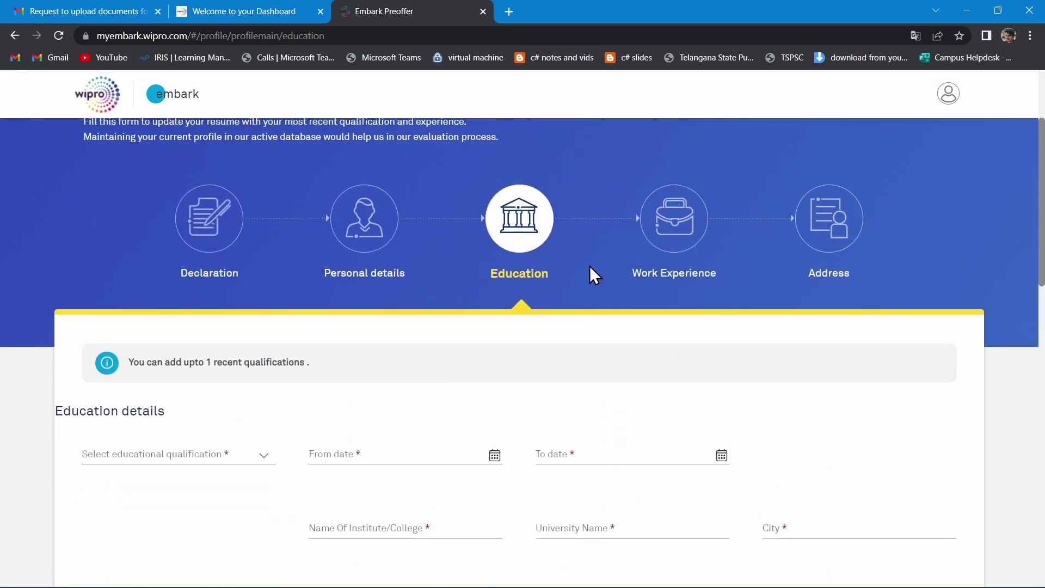
scroll(589, 266, down, 2)
scroll(552, 360, down, 3)
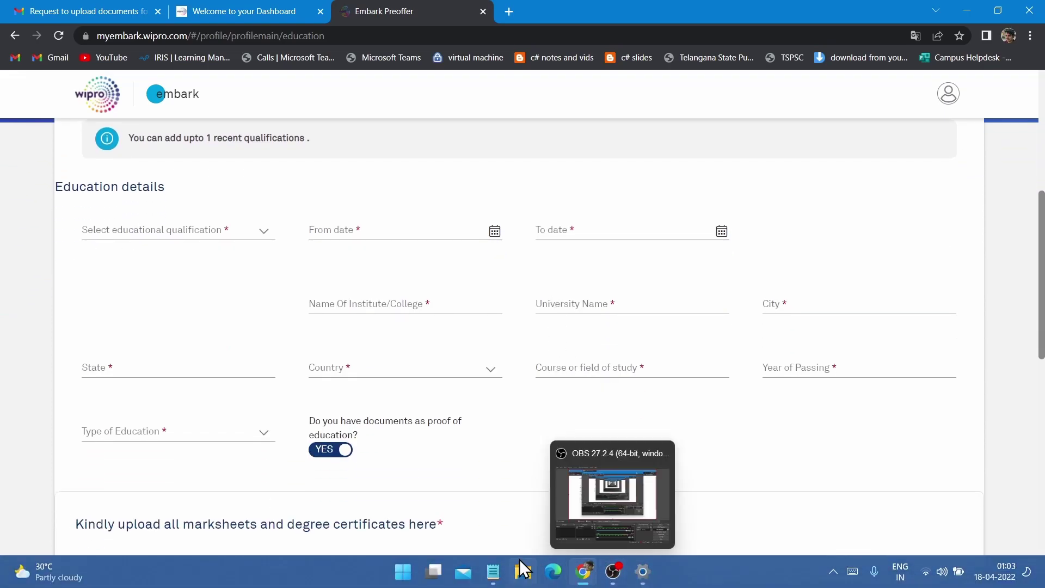
Step: Bring code.txt forward in Notepad and place the cursor inside the Mobile Number placeholder text
click(494, 575)
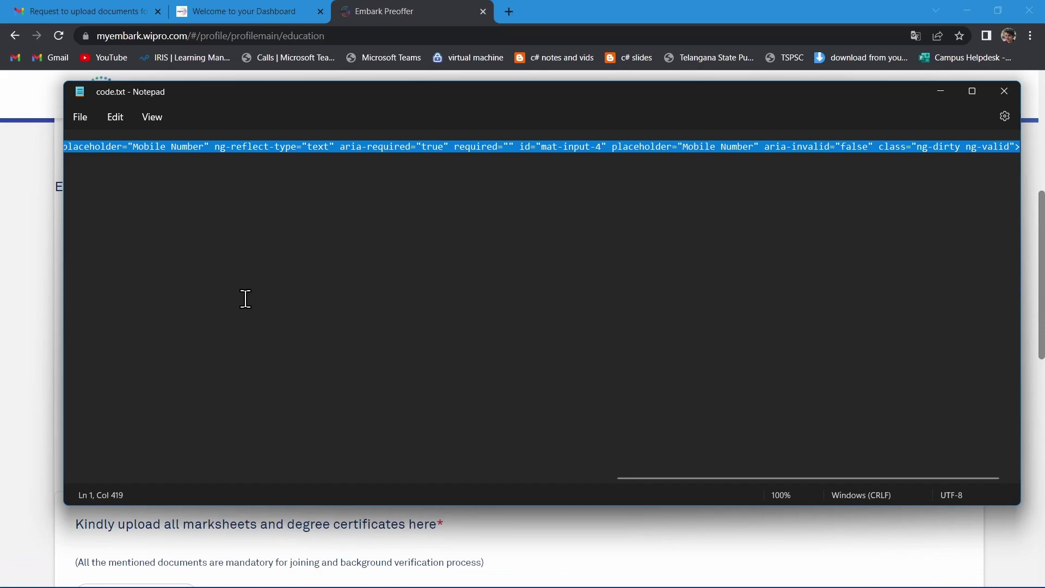
click(301, 292)
click(147, 217)
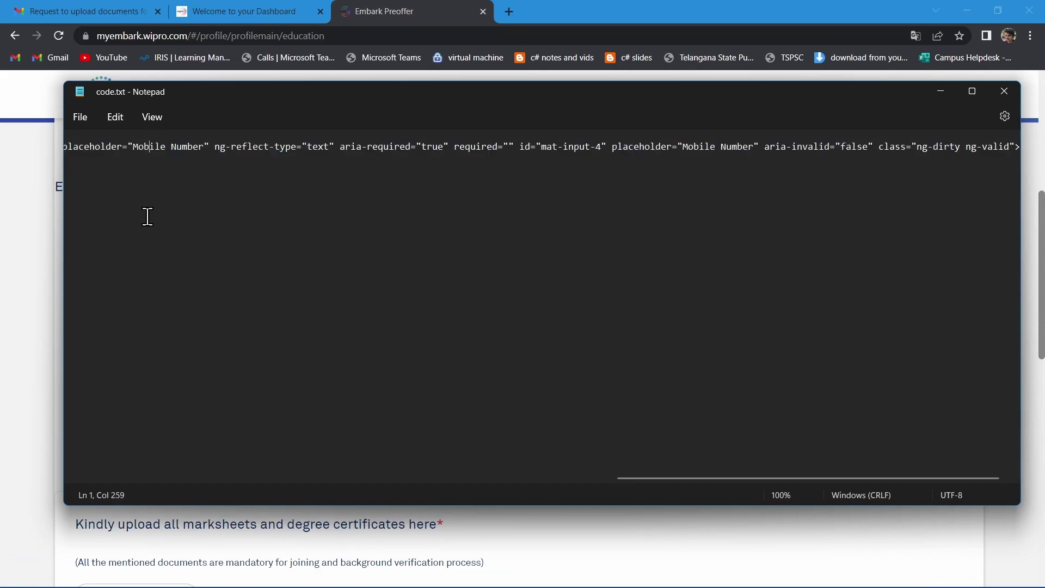
scroll(148, 216, left, 8)
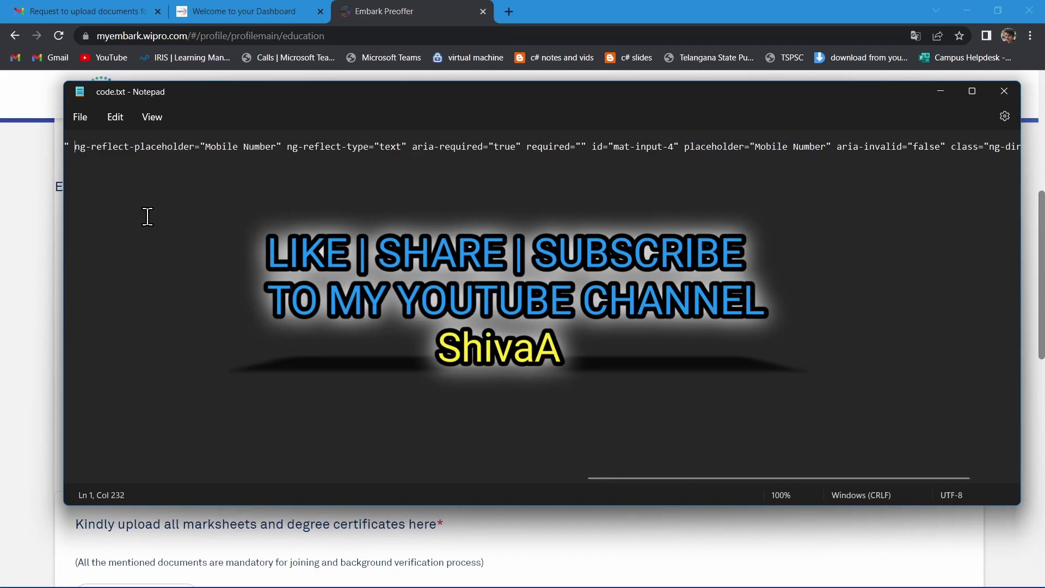
key(Right)
key(Right)
key(Right)
key(Right)
key(Right)
key(Right)
key(Right)
key(Right)
key(Right)
key(Right)
key(Right)
key(Right)
key(Right)
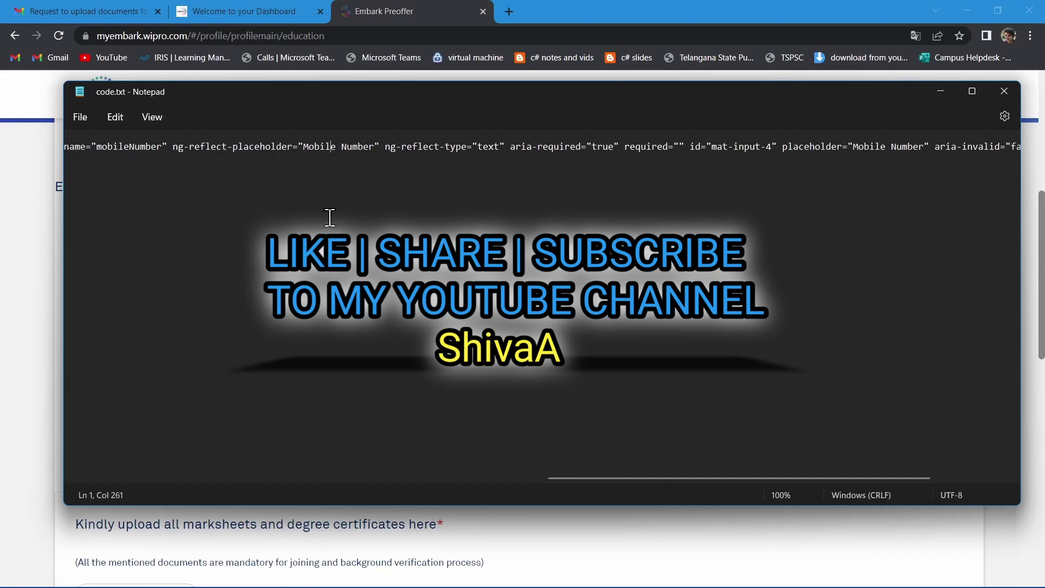